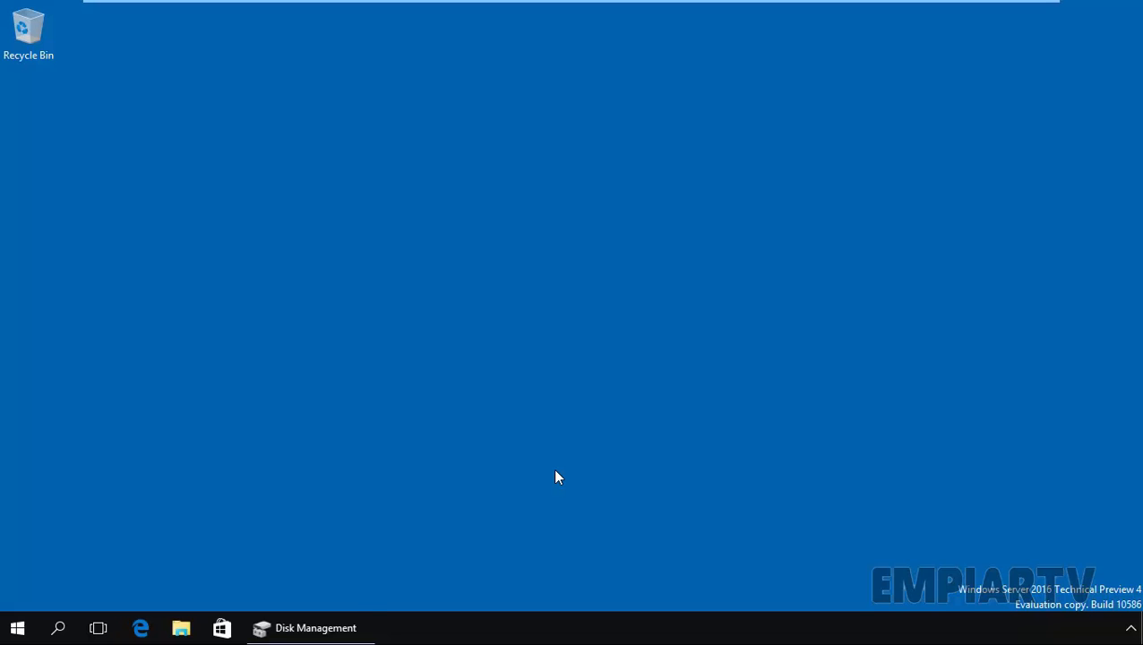
# Open the RAID-0 image from the Pictures folder in Paint, maximize it and zoom out to 50%.
pyautogui.click(181, 628)
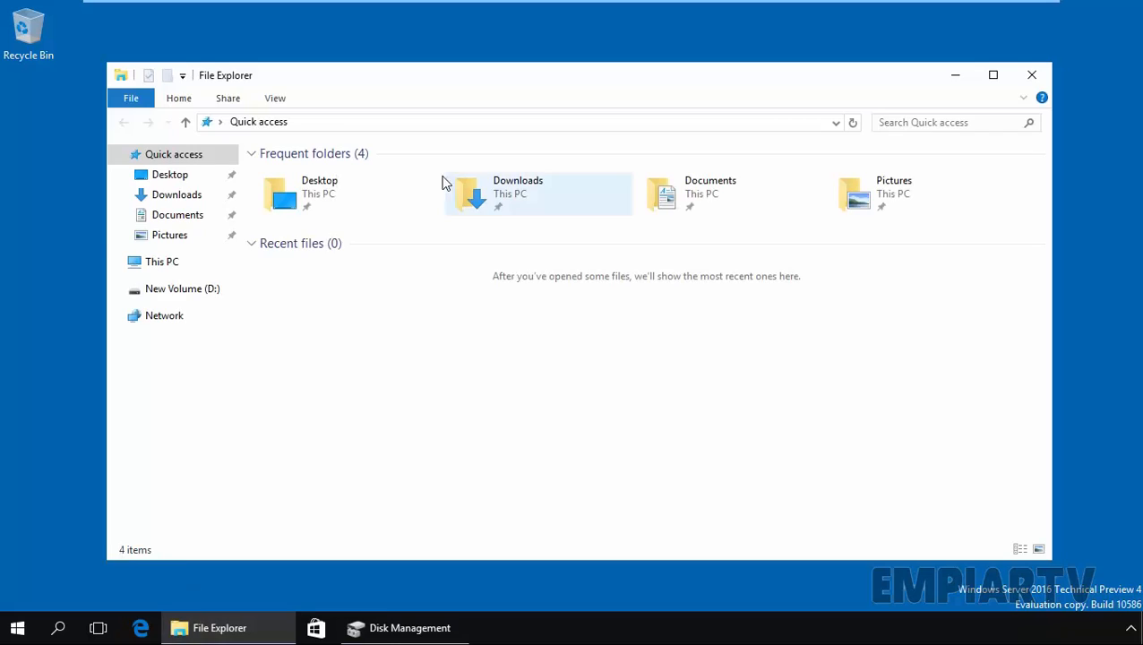
pyautogui.click(179, 237)
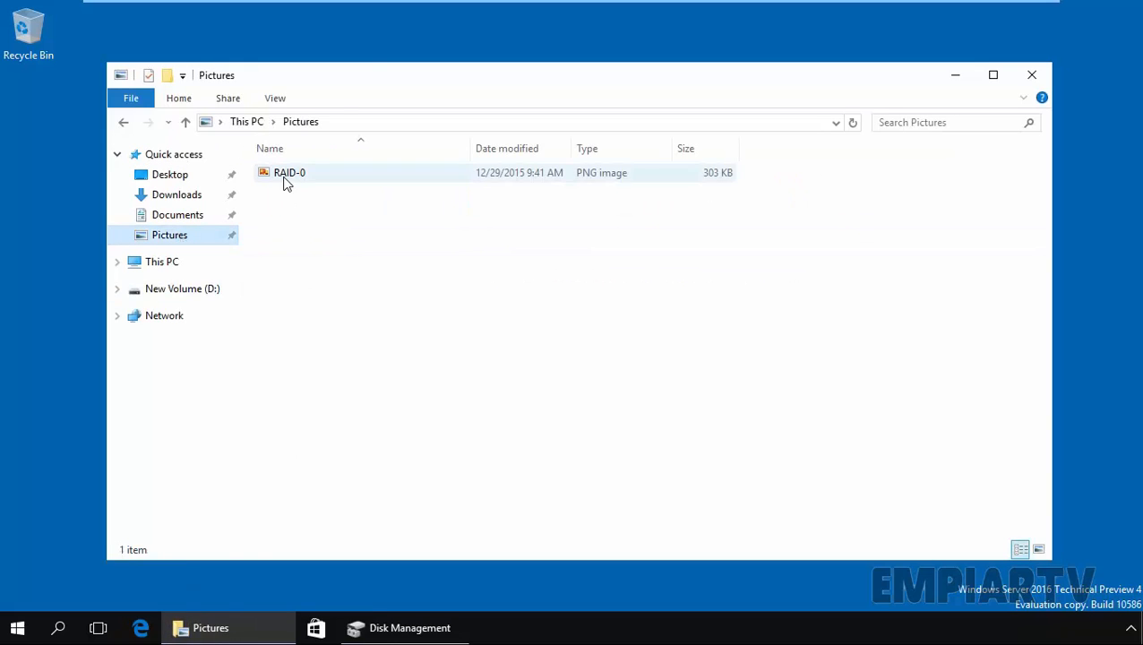
pyautogui.click(284, 177)
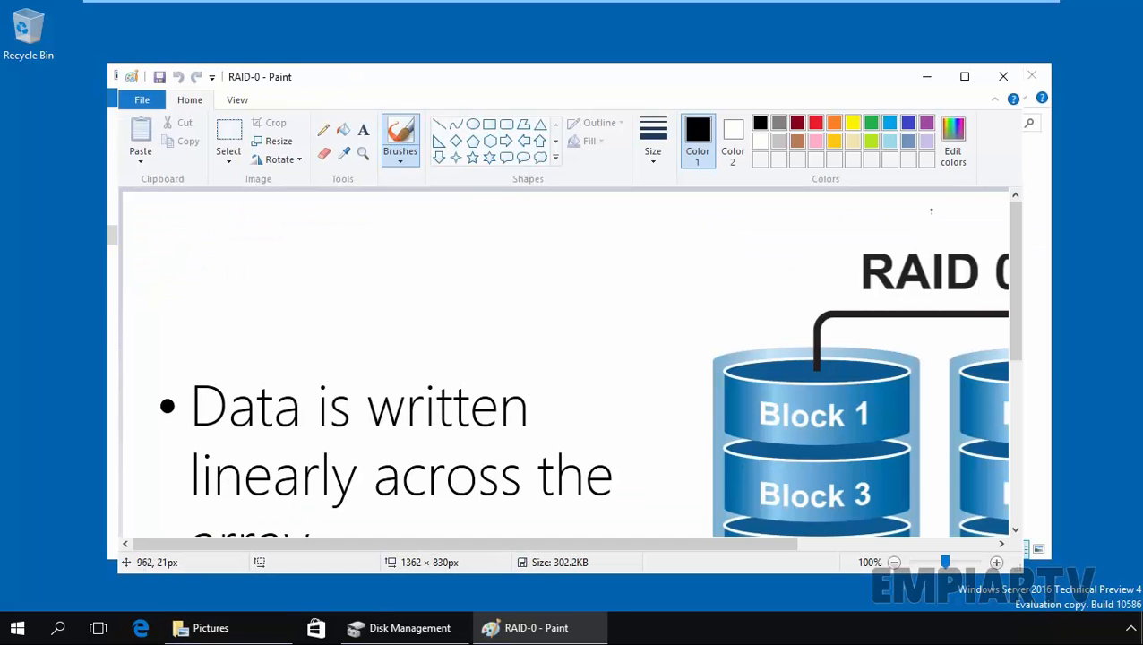
pyautogui.click(965, 77)
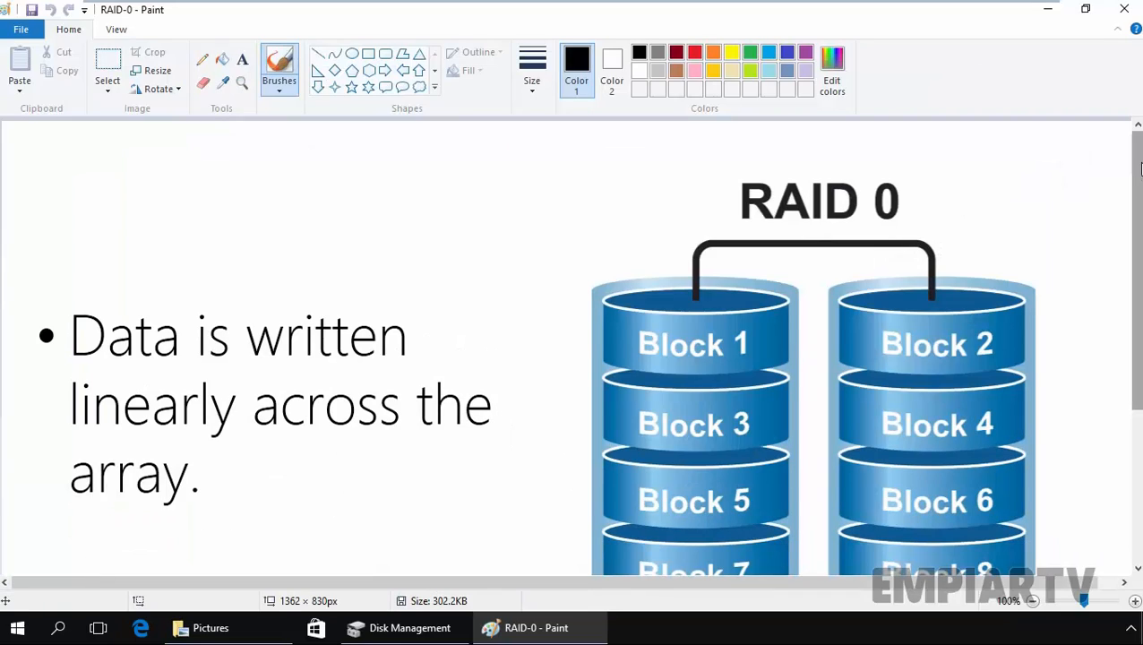
pyautogui.scroll(-1, 1091, 538)
pyautogui.click(1033, 601)
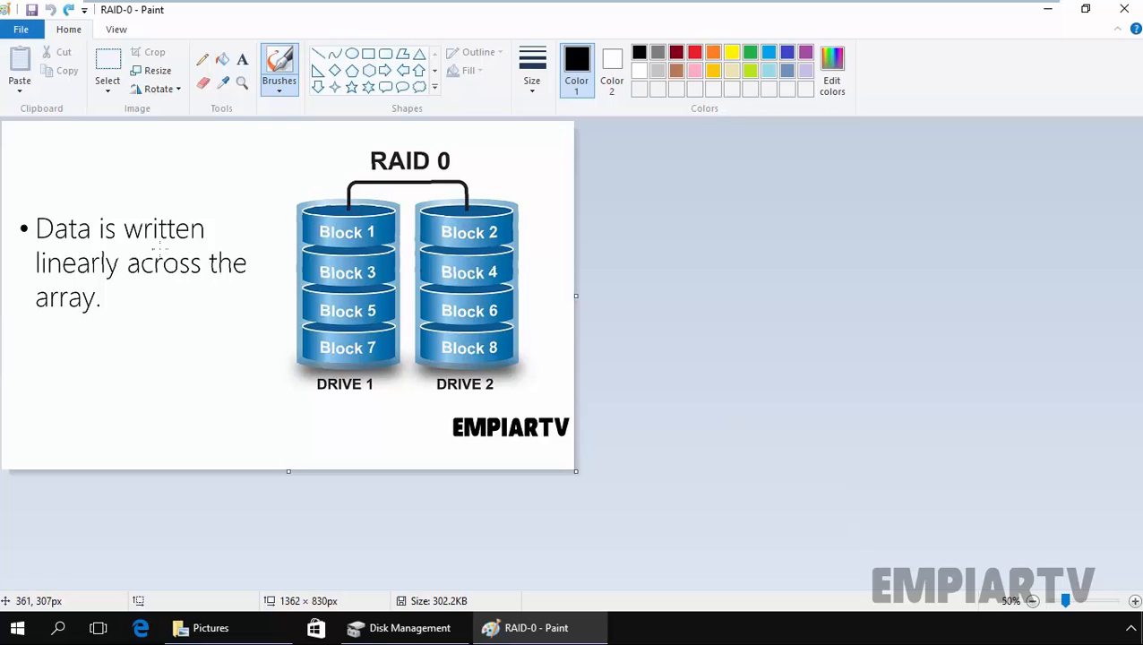
# Underline the three lines of text about data being written linearly and outline Block 1 and Block 2 with the brush.
pyautogui.moveTo(40, 240); pyautogui.dragTo(195, 248)
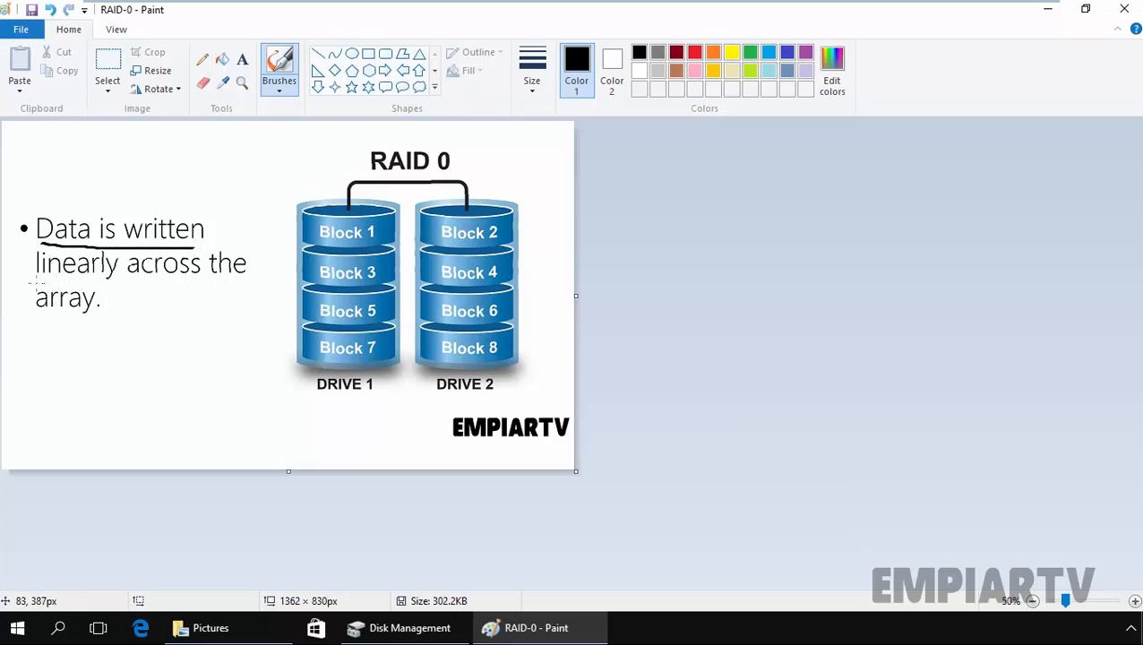
pyautogui.moveTo(36, 284); pyautogui.dragTo(245, 289)
pyautogui.moveTo(41, 315); pyautogui.dragTo(109, 326)
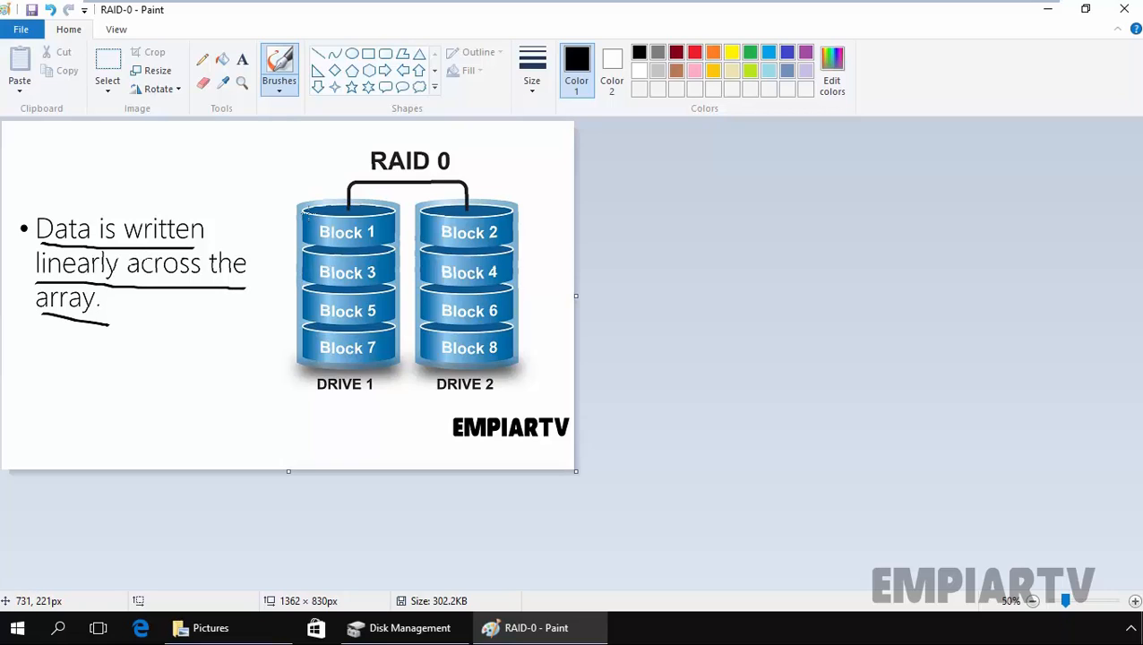
pyautogui.moveTo(307, 213)
pyautogui.mouseDown()
pyautogui.moveTo(314, 242)
pyautogui.moveTo(348, 247)
pyautogui.moveTo(388, 223)
pyautogui.moveTo(318, 216)
pyautogui.mouseUp()
pyautogui.moveTo(416, 209)
pyautogui.mouseDown()
pyautogui.moveTo(418, 238)
pyautogui.moveTo(469, 251)
pyautogui.moveTo(514, 224)
pyautogui.moveTo(473, 209)
pyautogui.moveTo(399, 209)
pyautogui.mouseUp()
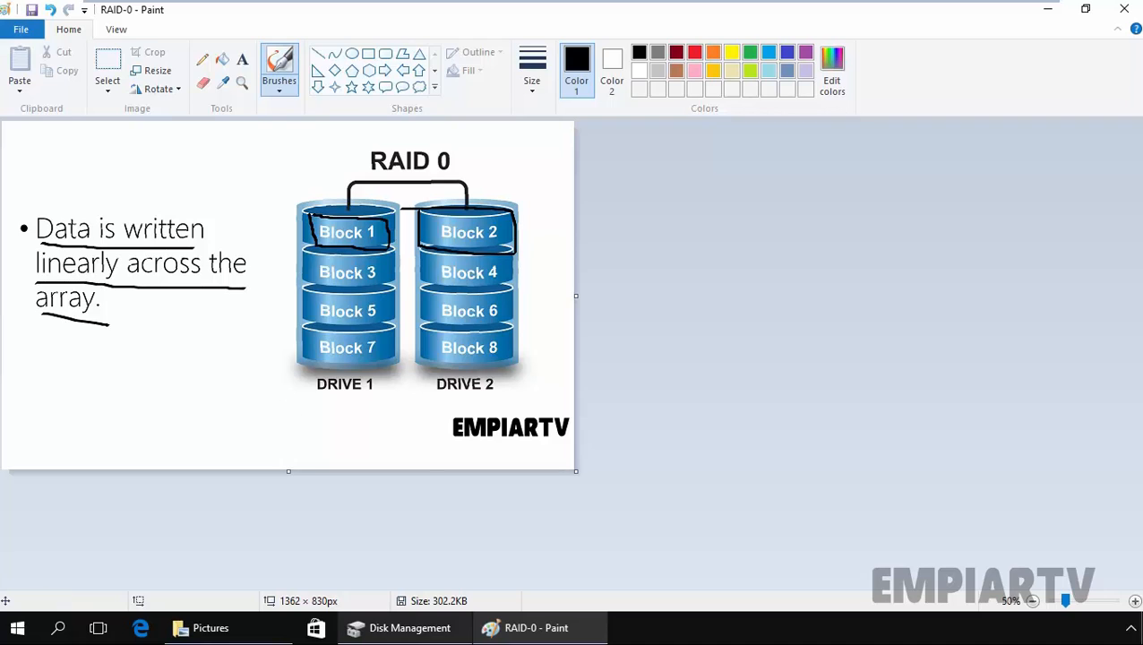
# Switch to Disk Management and start a new striped volume from the unallocated space on Disk 1.
pyautogui.click(387, 632)
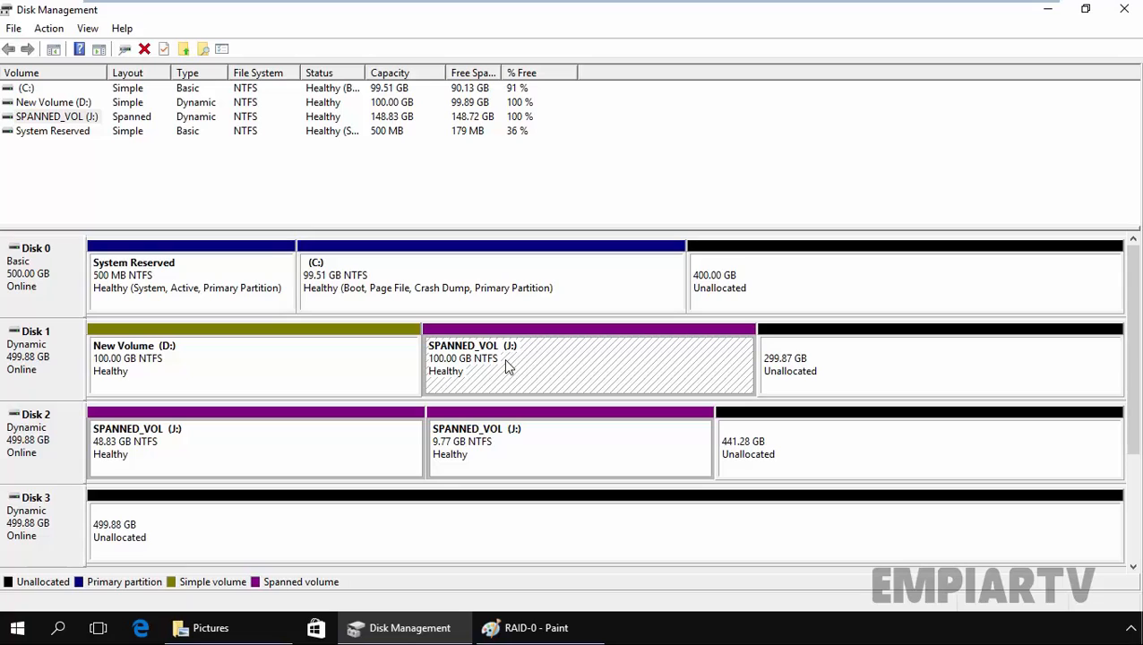
pyautogui.click(849, 362)
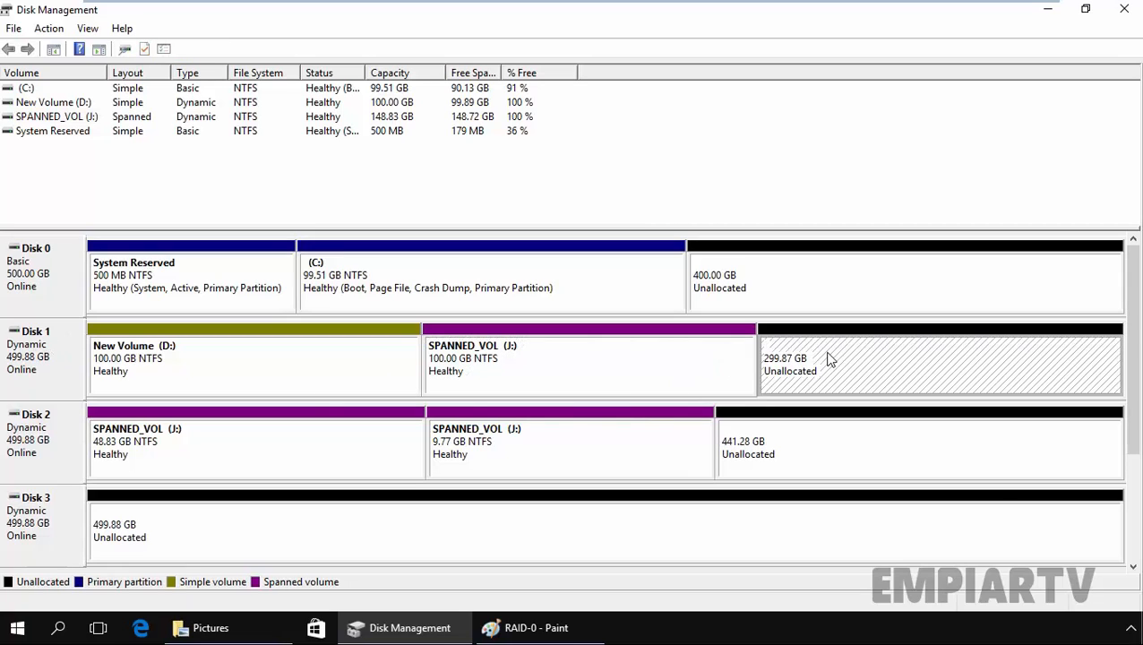
pyautogui.rightClick(829, 359)
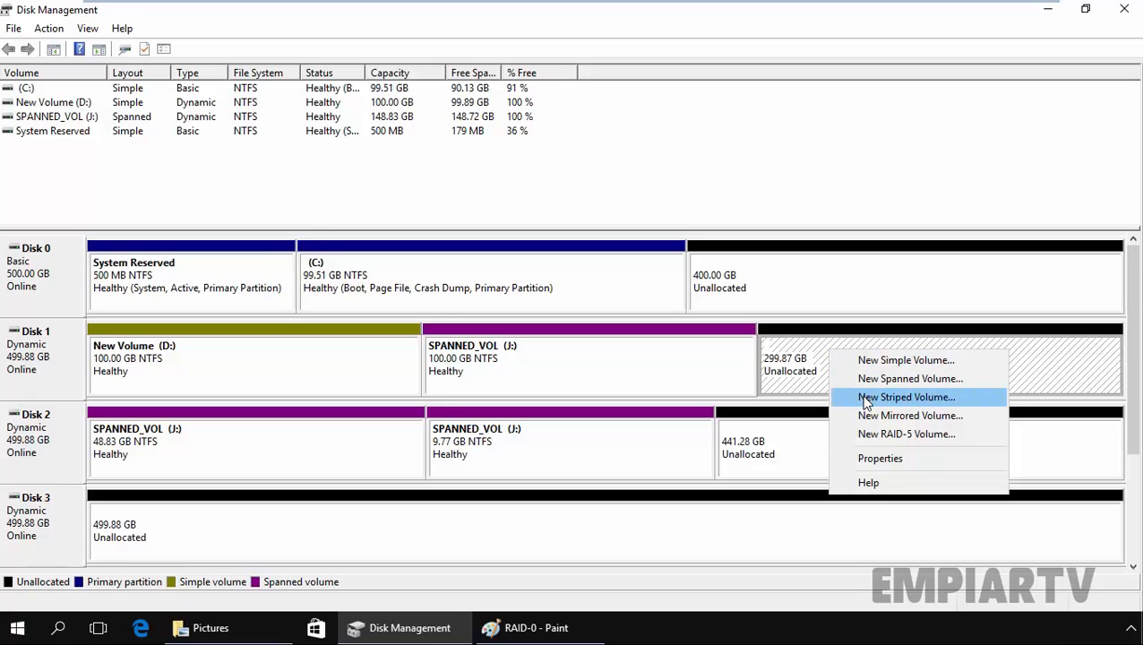
pyautogui.click(905, 397)
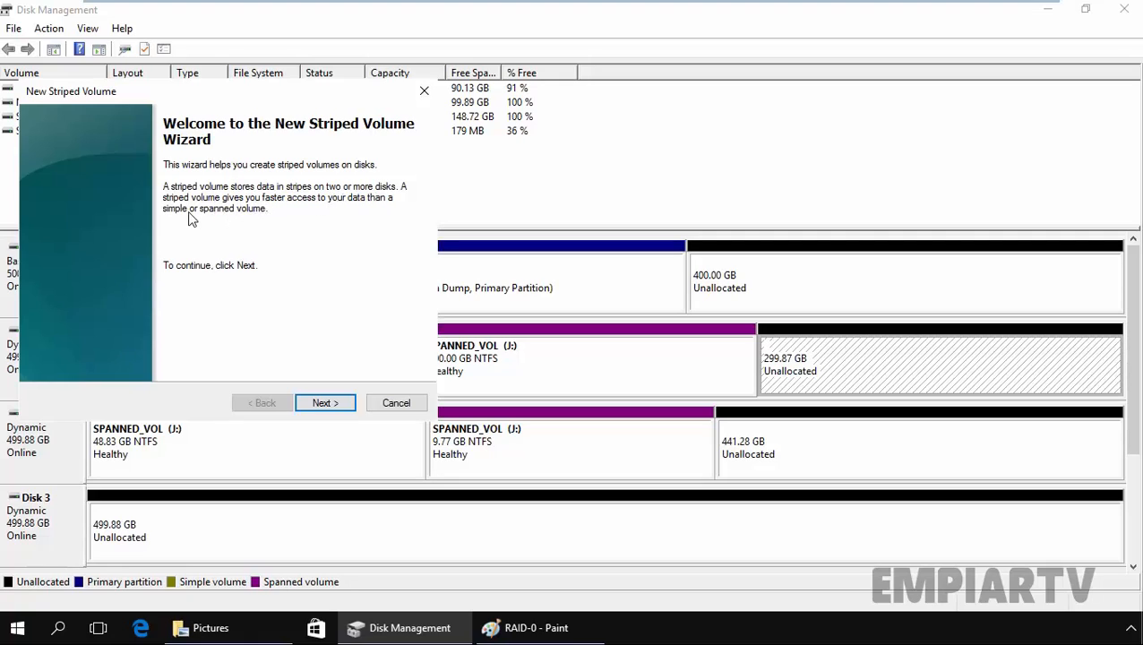
pyautogui.click(328, 402)
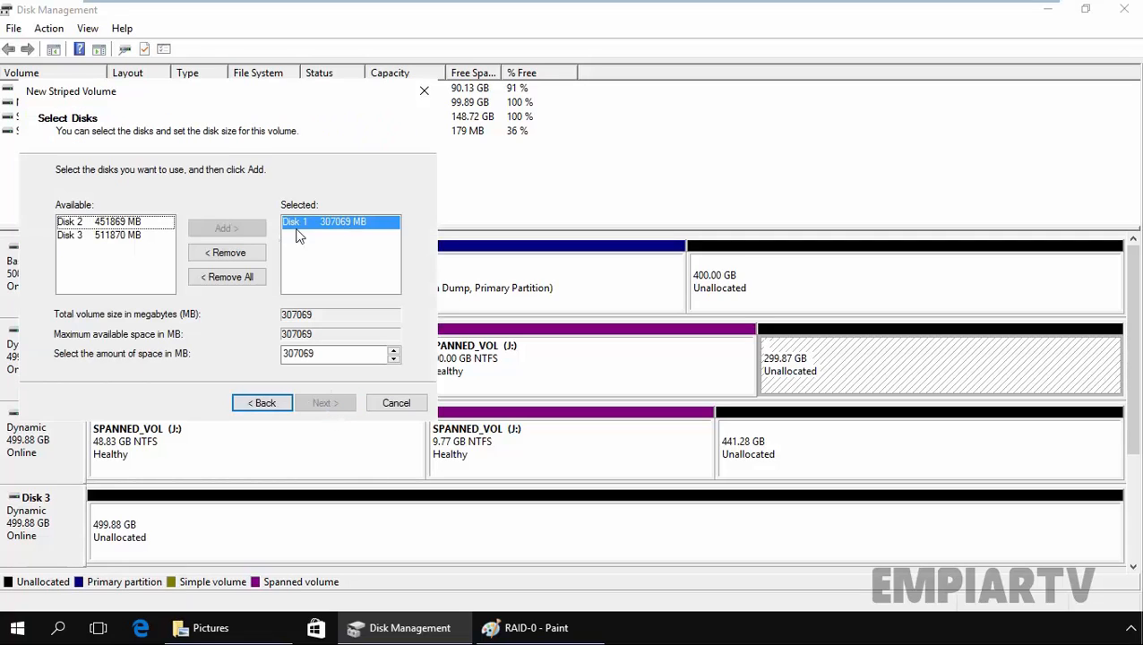
# Set the striped volume's space to 102400 MB per disk and include Disk 2 alongside Disk 1.
pyautogui.moveTo(324, 353); pyautogui.dragTo(195, 364)
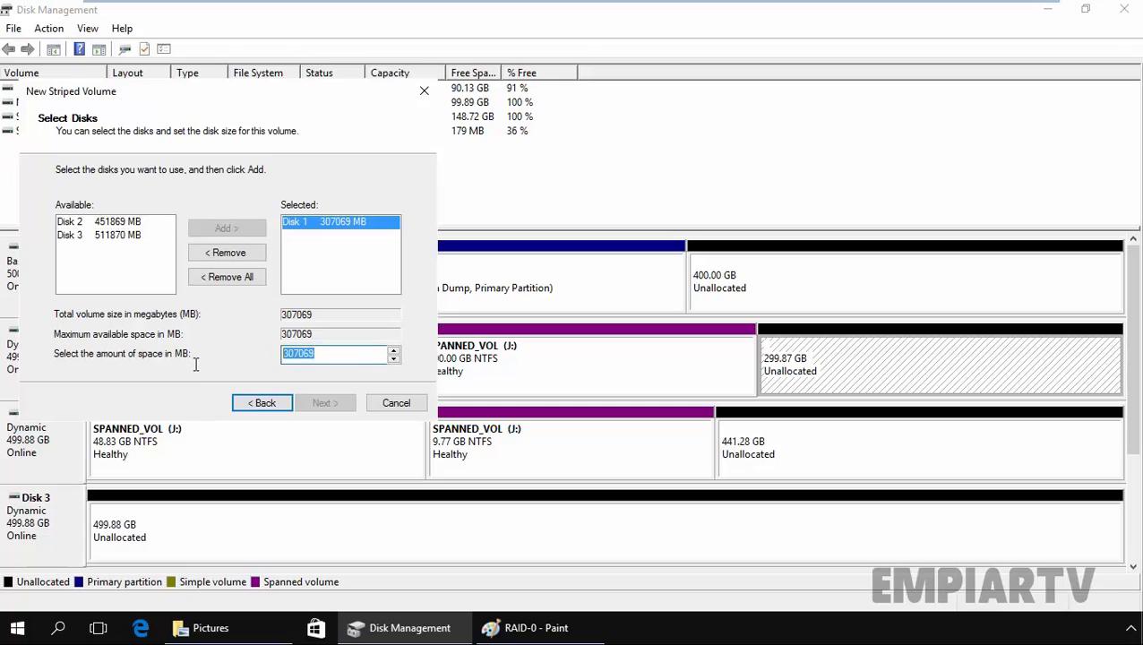
pyautogui.write('1012')
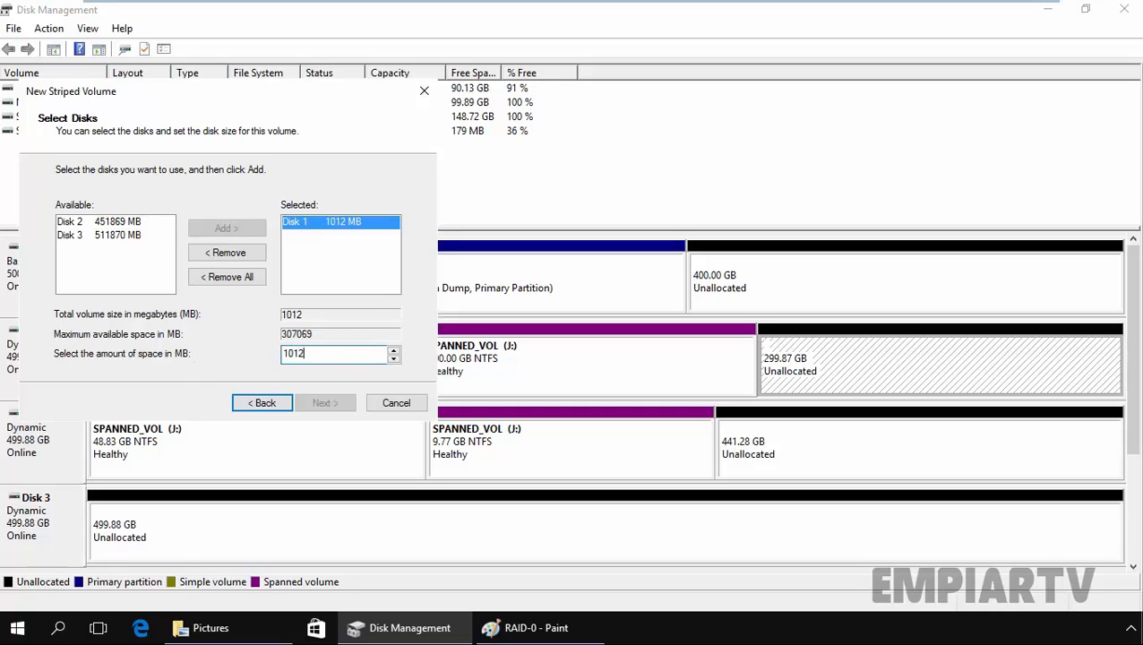
pyautogui.press('BackSpace')
pyautogui.press('BackSpace')
pyautogui.write('2400')
pyautogui.click(112, 222)
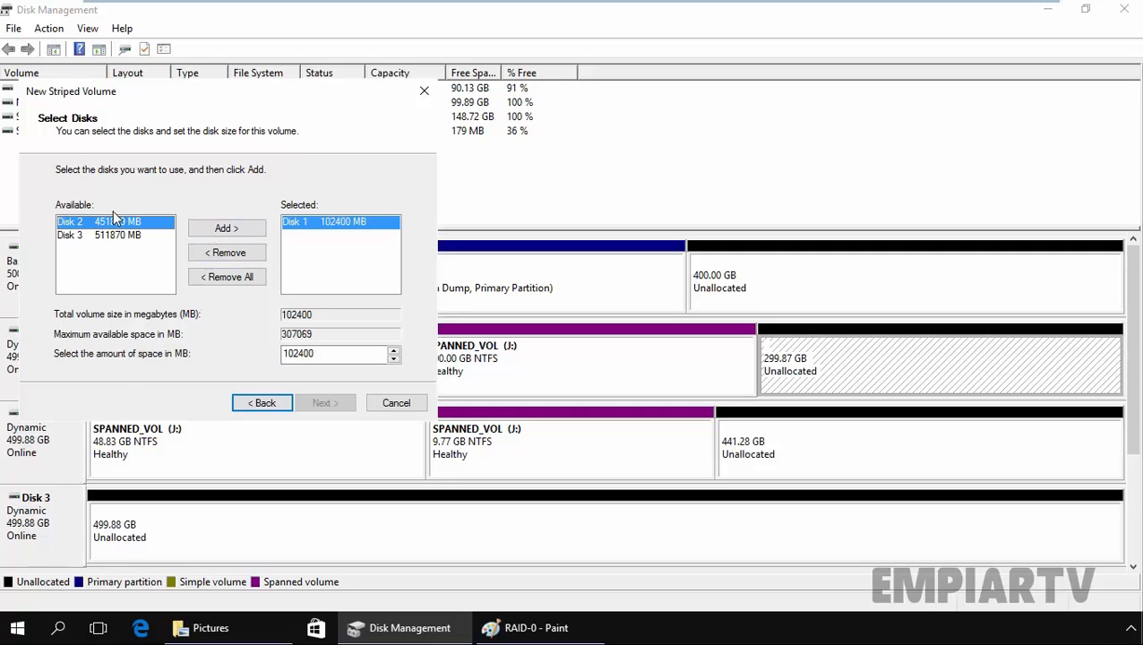
pyautogui.click(201, 228)
pyautogui.click(353, 237)
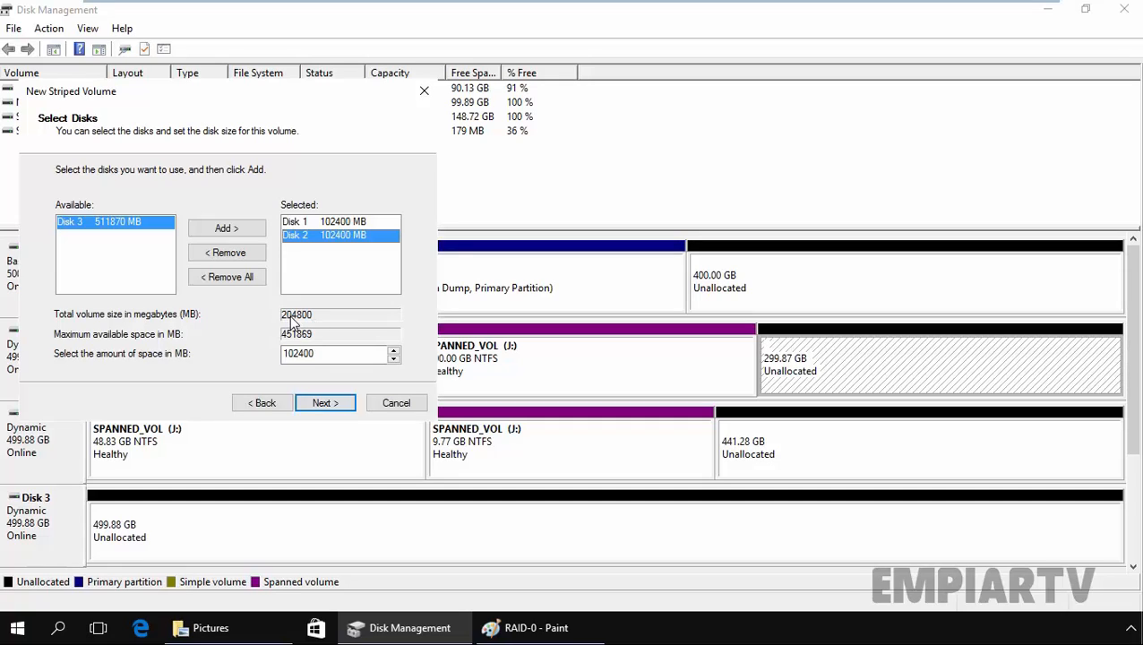
pyautogui.click(324, 404)
# Assign drive letter K to the striped volume.
pyautogui.click(309, 205)
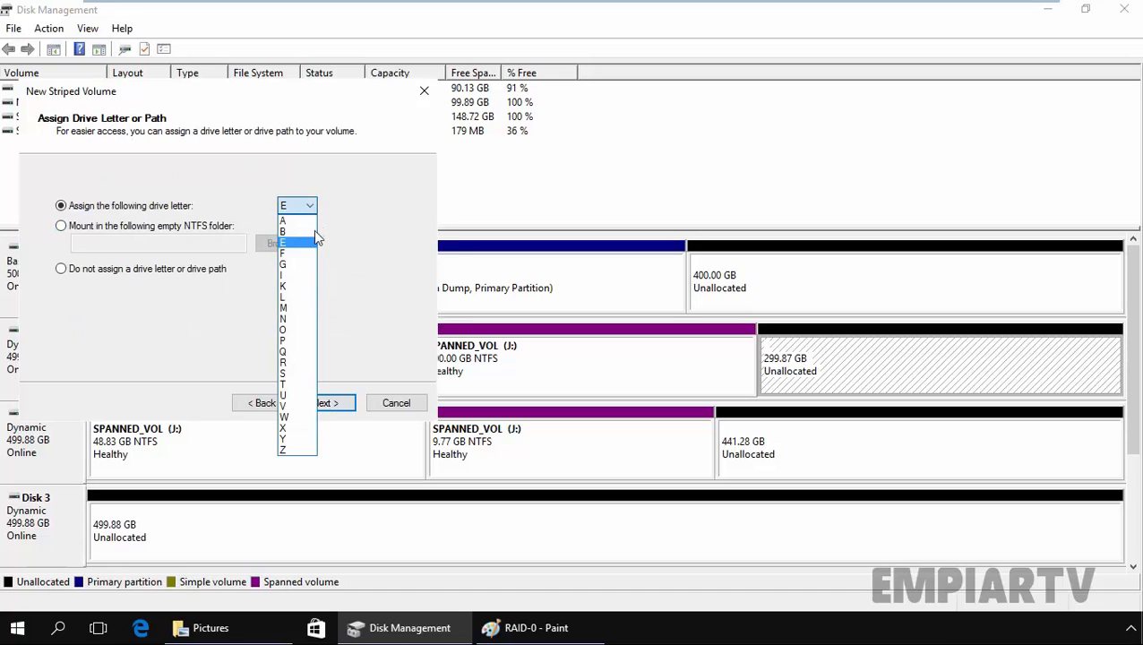
pyautogui.click(301, 288)
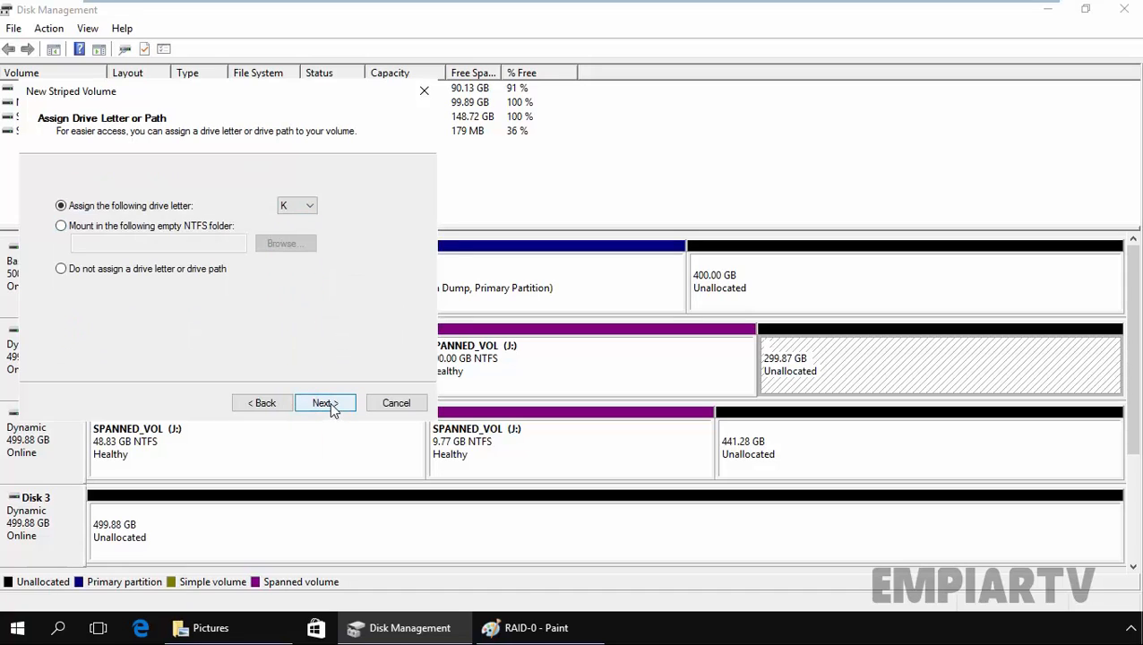
pyautogui.click(330, 402)
# Label the volume STRIPE_VOL, enable quick format with NTFS, and finish creating the striped volume.
pyautogui.moveTo(273, 287); pyautogui.dragTo(69, 288)
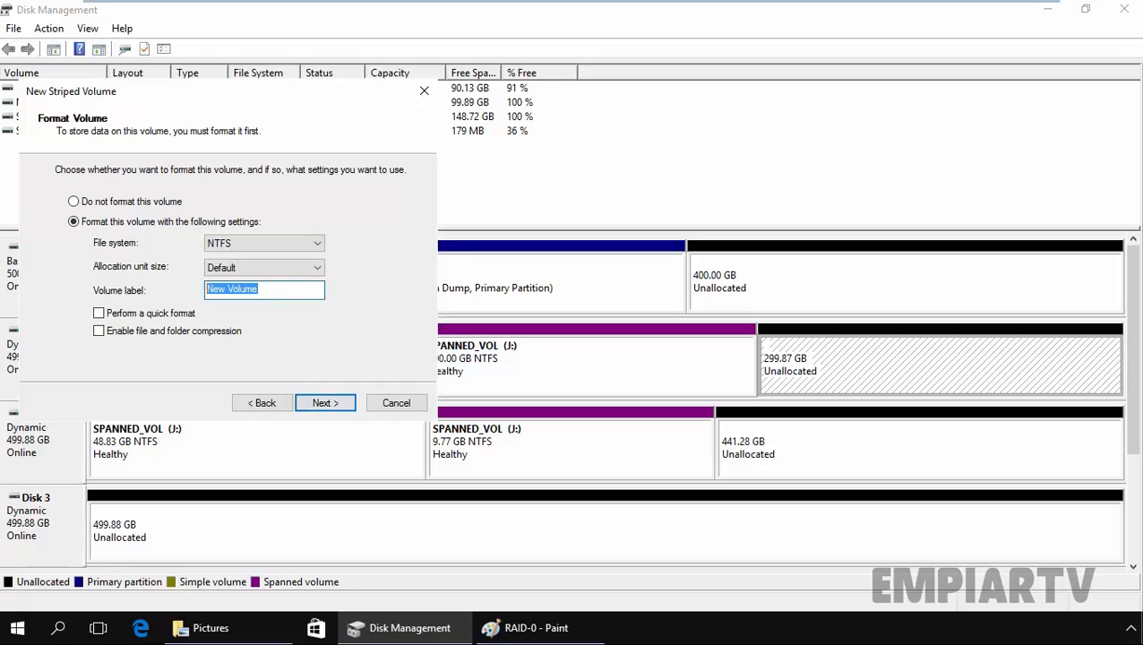
pyautogui.write('STRIPE_VOL')
pyautogui.click(95, 315)
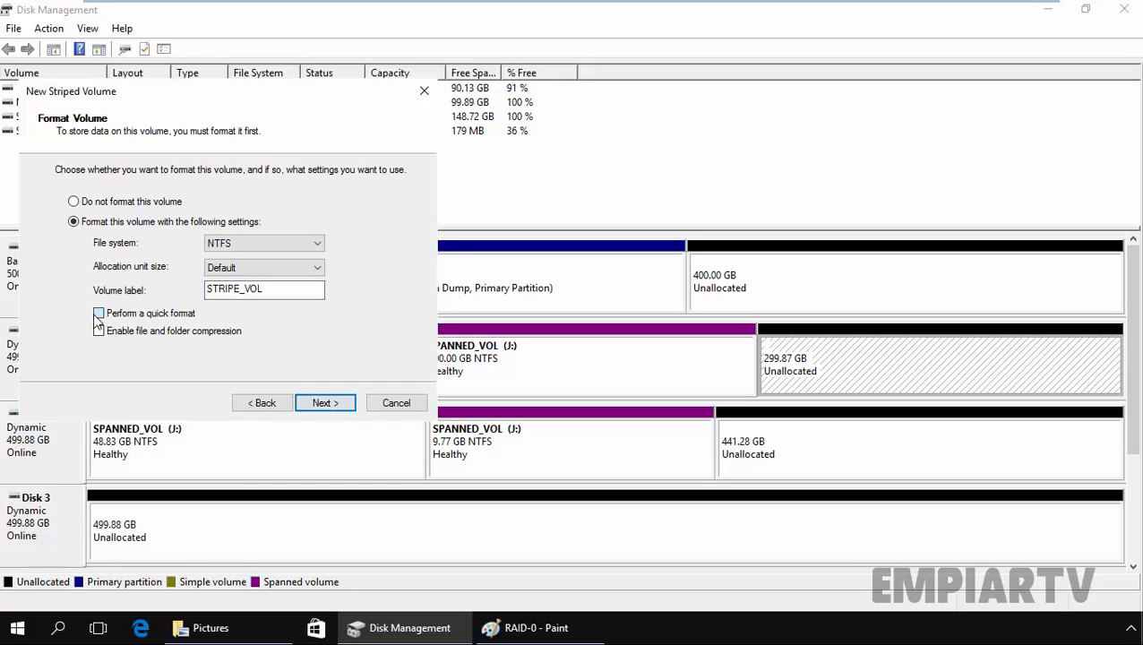
pyautogui.click(340, 408)
pyautogui.click(328, 404)
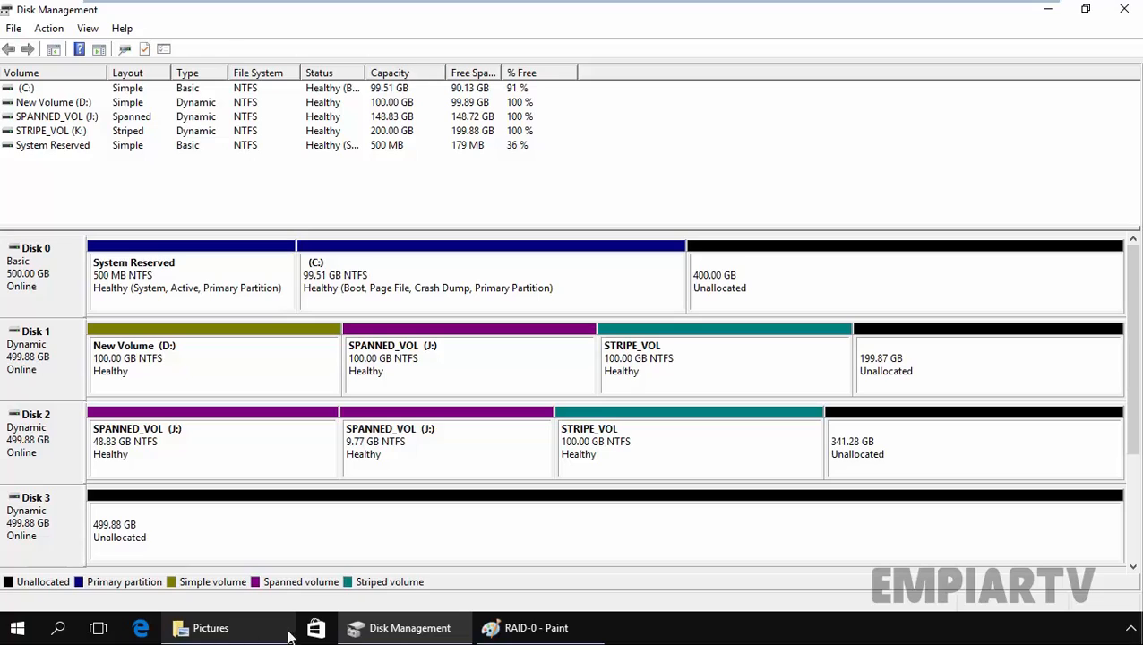
# Switch to File Explorer and check the capacity of the STRIPE_VOL (K:) drive under This PC.
pyautogui.rightClick(220, 634)
pyautogui.click(219, 634)
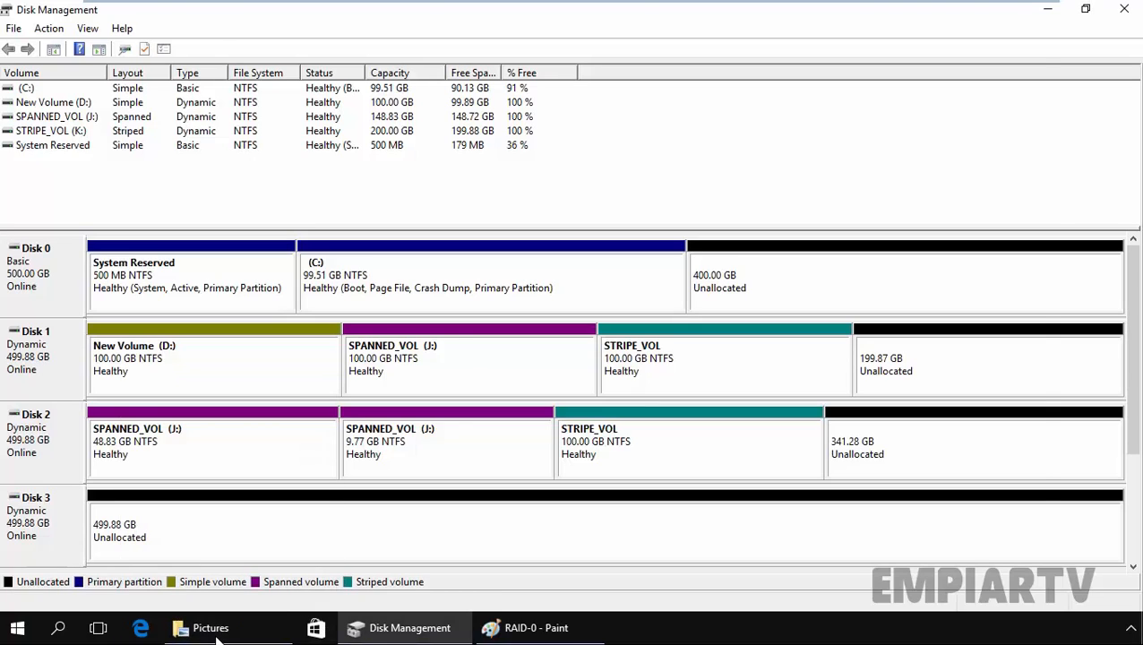
pyautogui.click(217, 637)
pyautogui.click(161, 263)
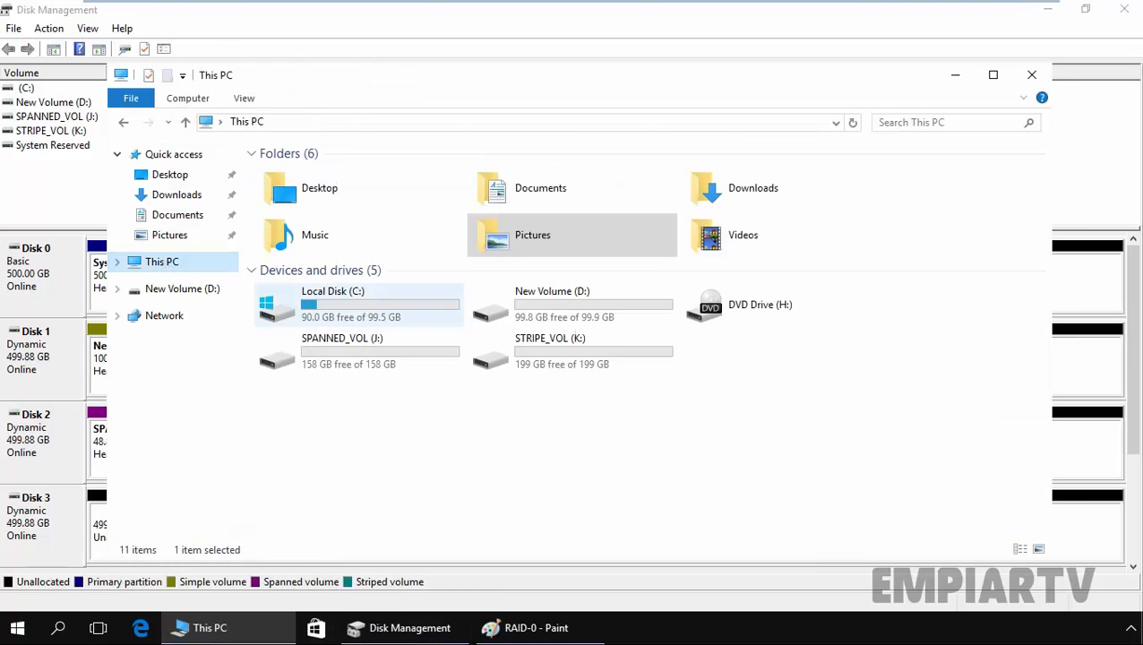
pyautogui.click(561, 363)
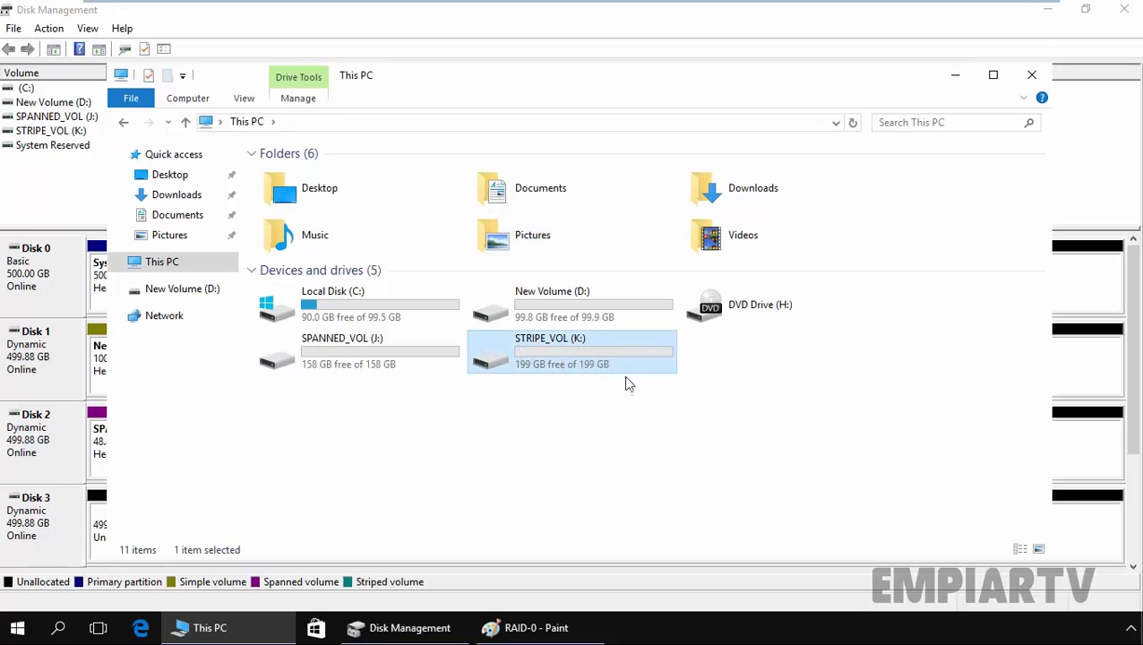
# Return to Disk Management and examine how STRIPE_VOL (K:) is laid out across Disk 1 and Disk 2.
pyautogui.hotkey('alt', 'Tab')
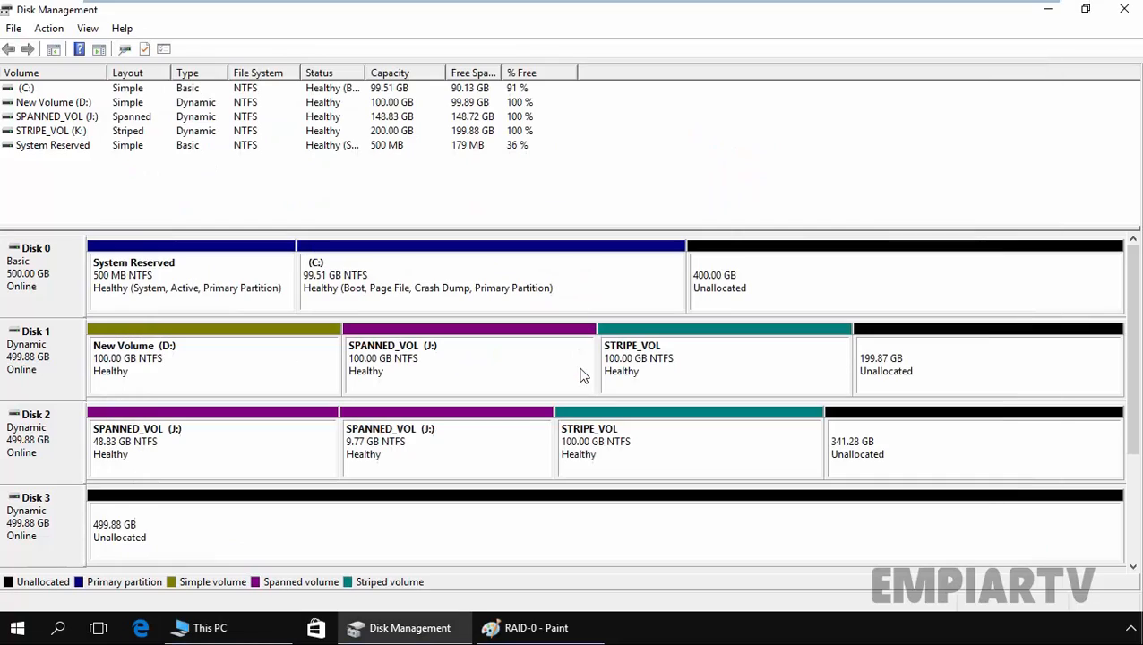
pyautogui.click(660, 374)
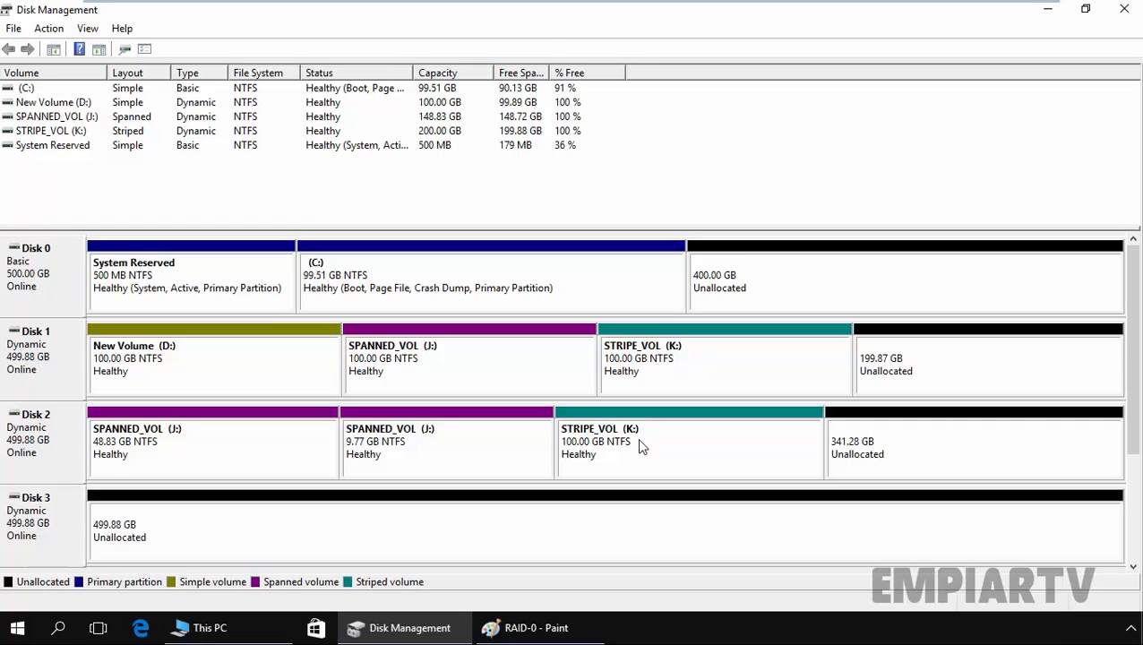
pyautogui.click(689, 370)
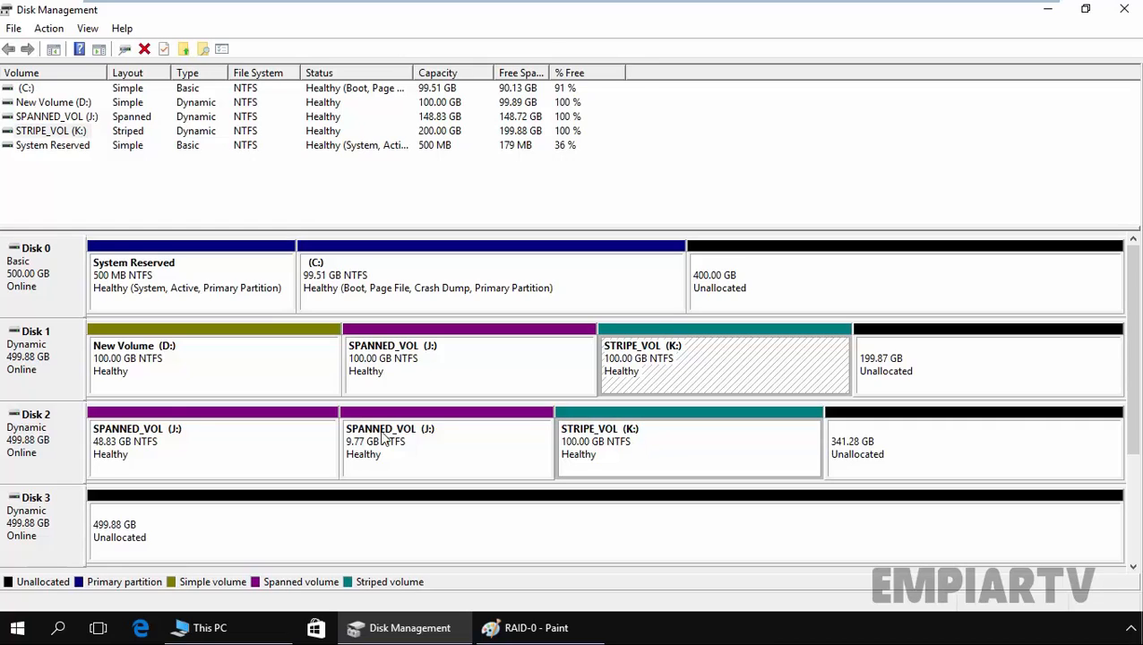
pyautogui.click(658, 461)
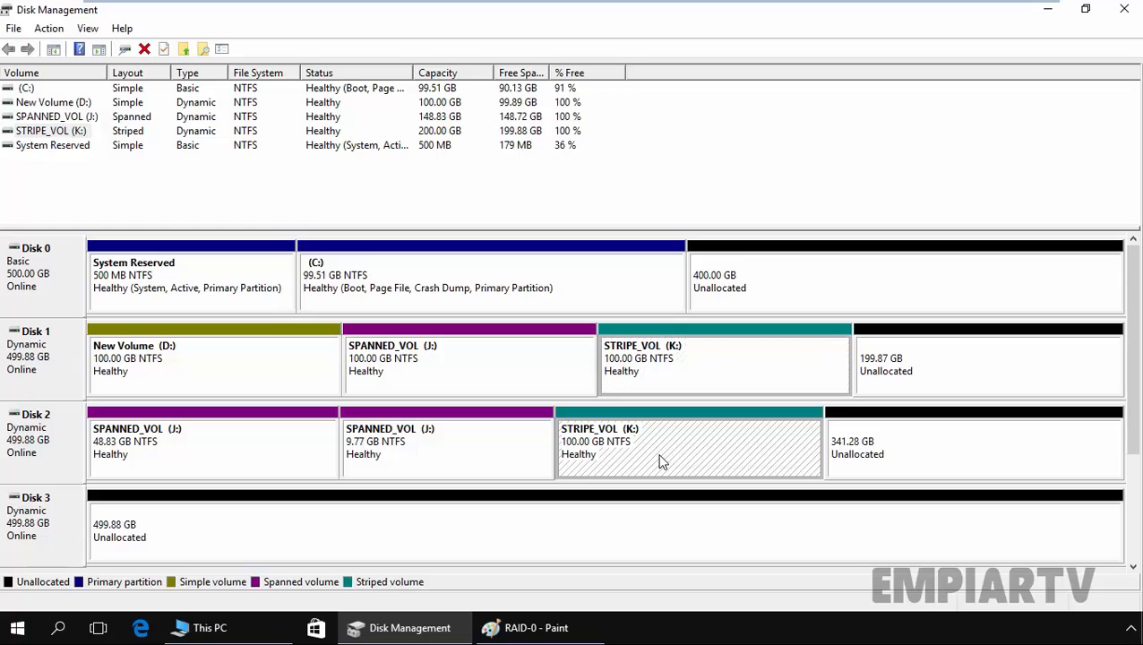
pyautogui.click(654, 356)
pyautogui.click(676, 480)
pyautogui.click(53, 359)
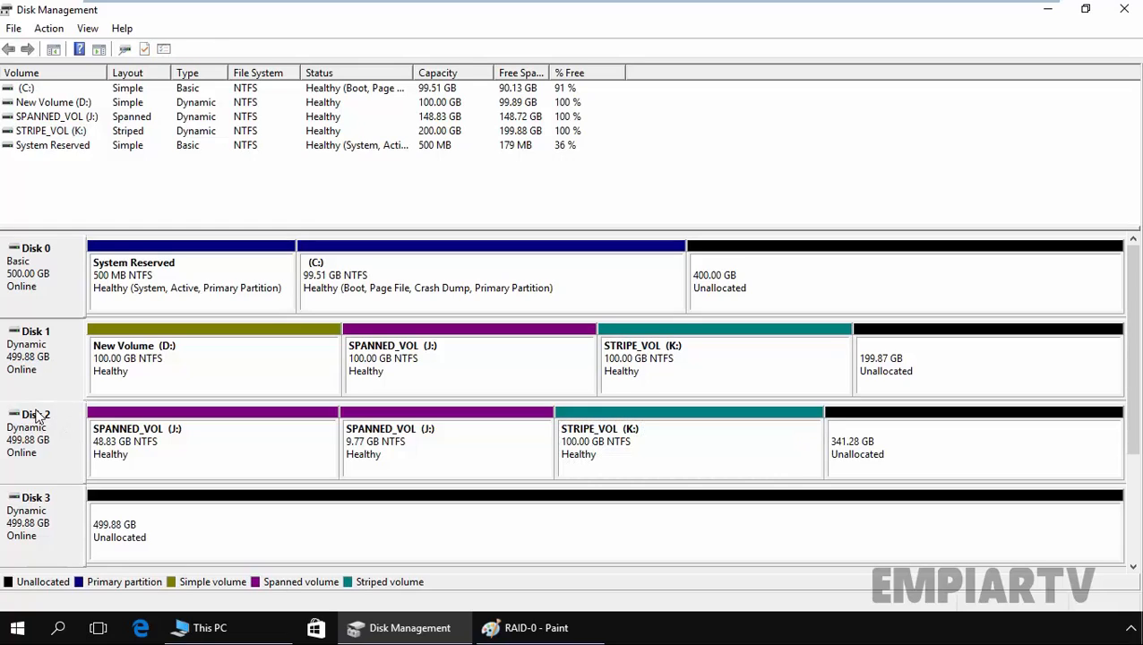
pyautogui.click(656, 448)
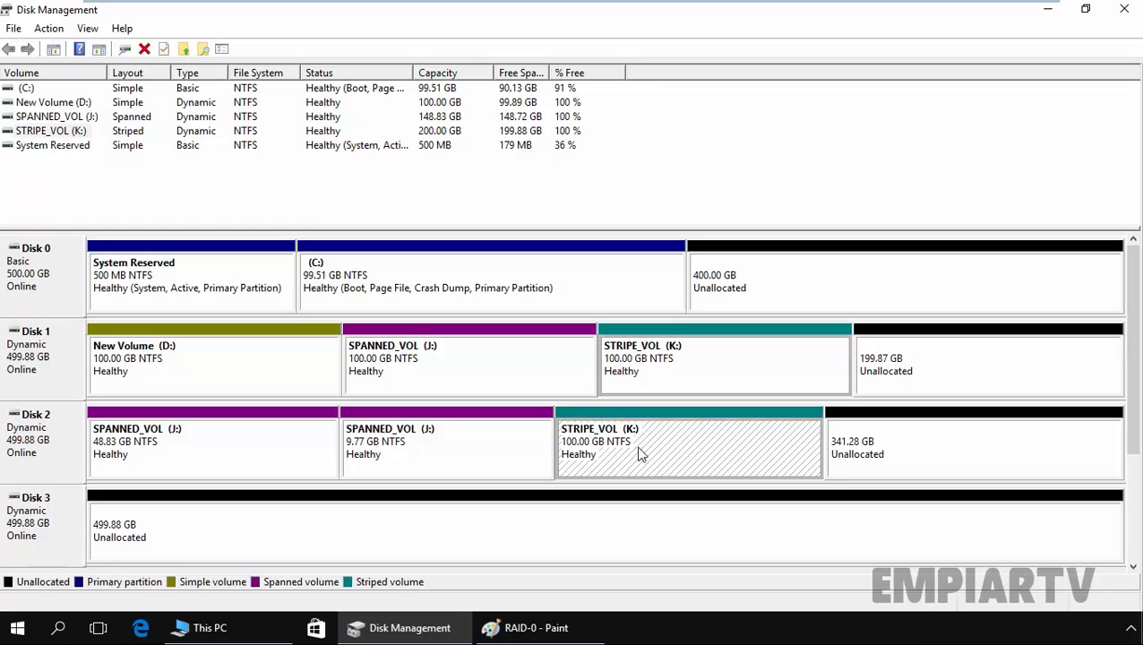